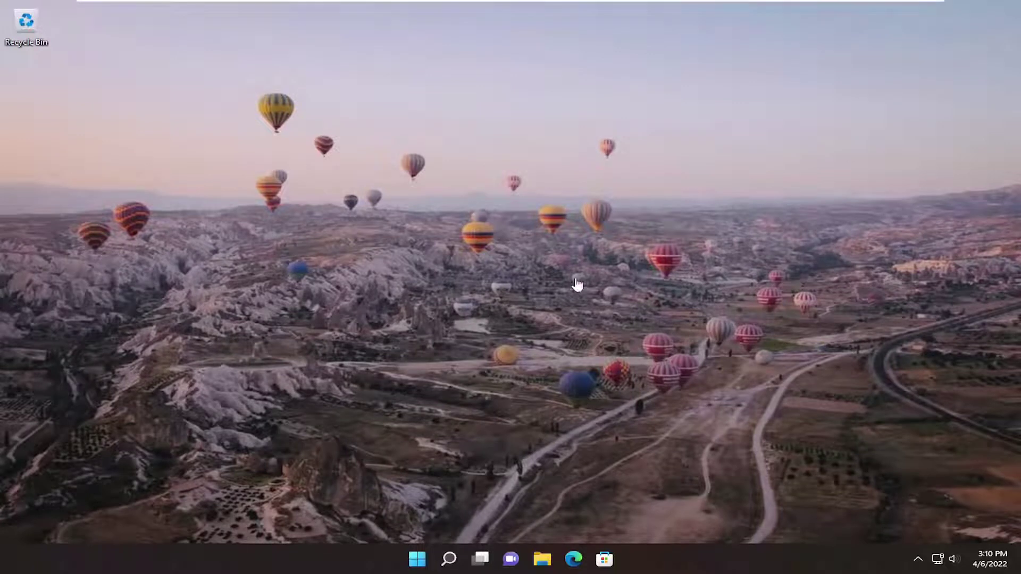
Step: Search for 'settings' from the taskbar and launch the Settings app
left_click(449, 559)
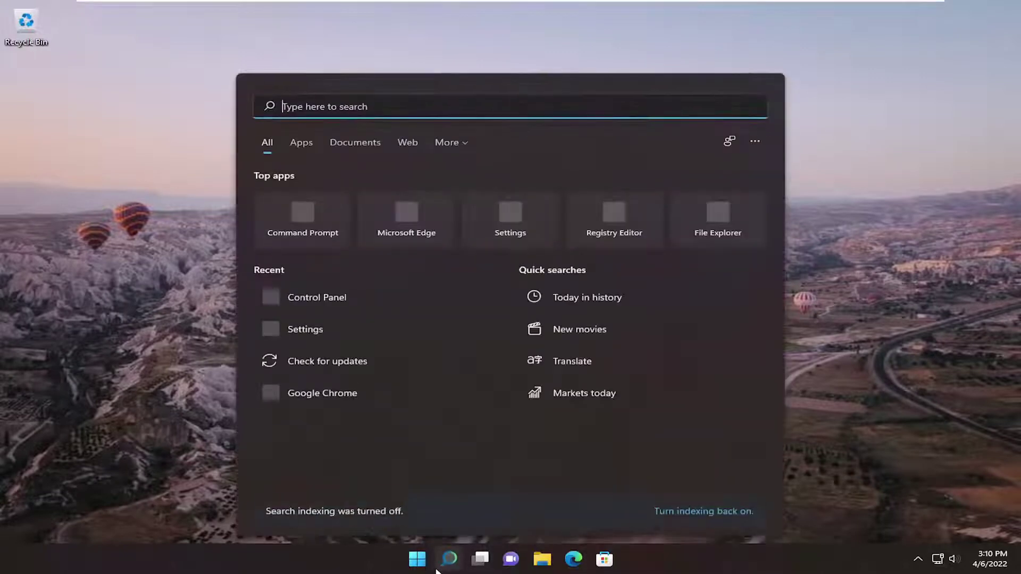
type("settings")
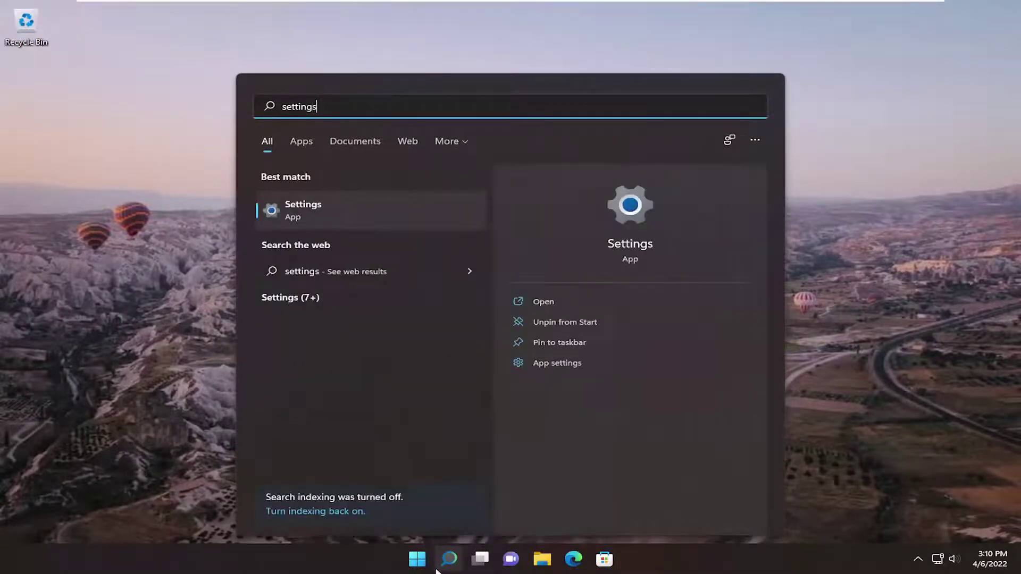
left_click(313, 217)
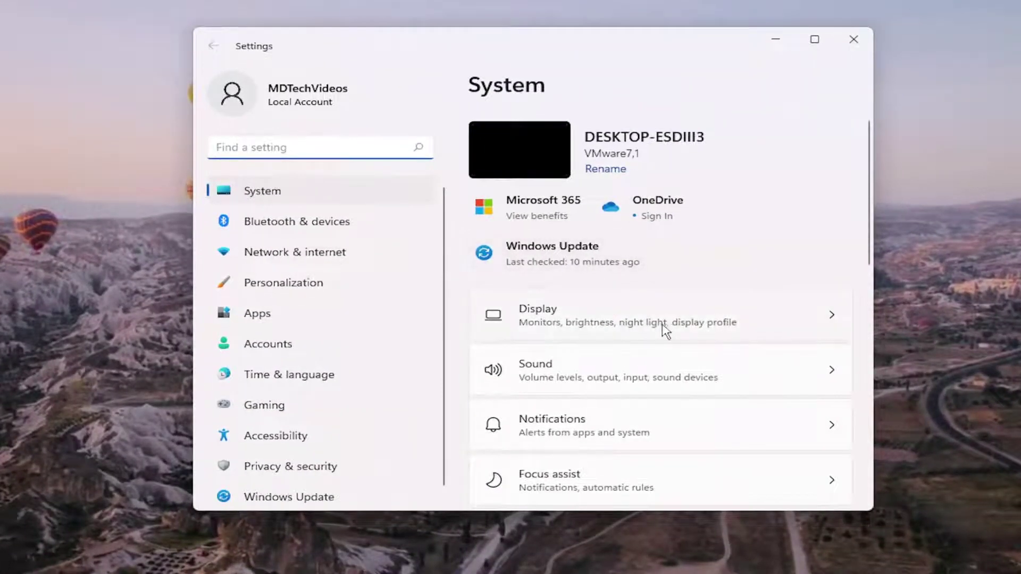
scroll(666, 330, "down", 3)
scroll(662, 330, "down", 3)
scroll(622, 330, "down", 3)
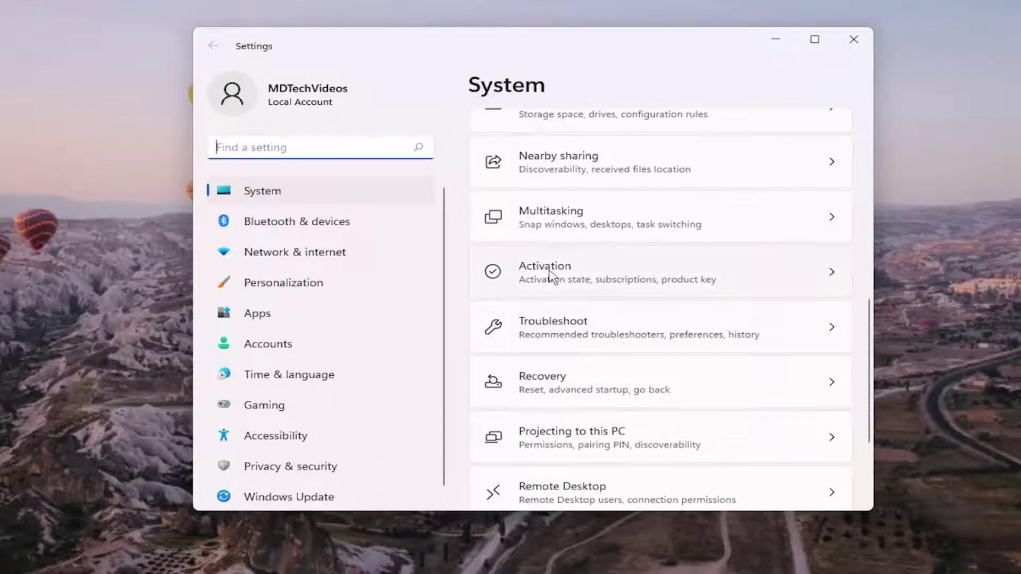
Step: Verify Activation shows Windows 11 Pro activated with a digital license, then close Settings
left_click(549, 276)
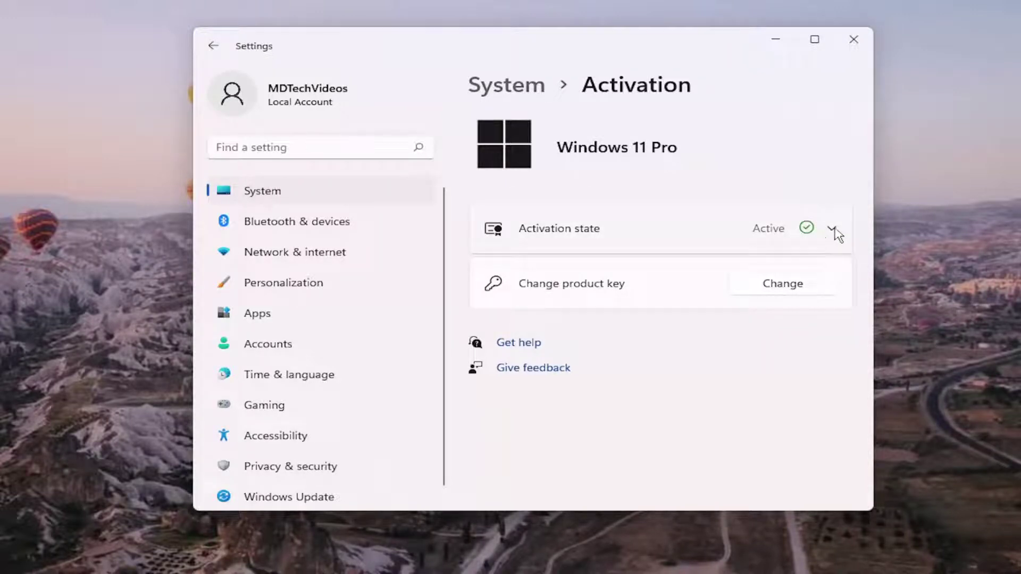
left_click(834, 230)
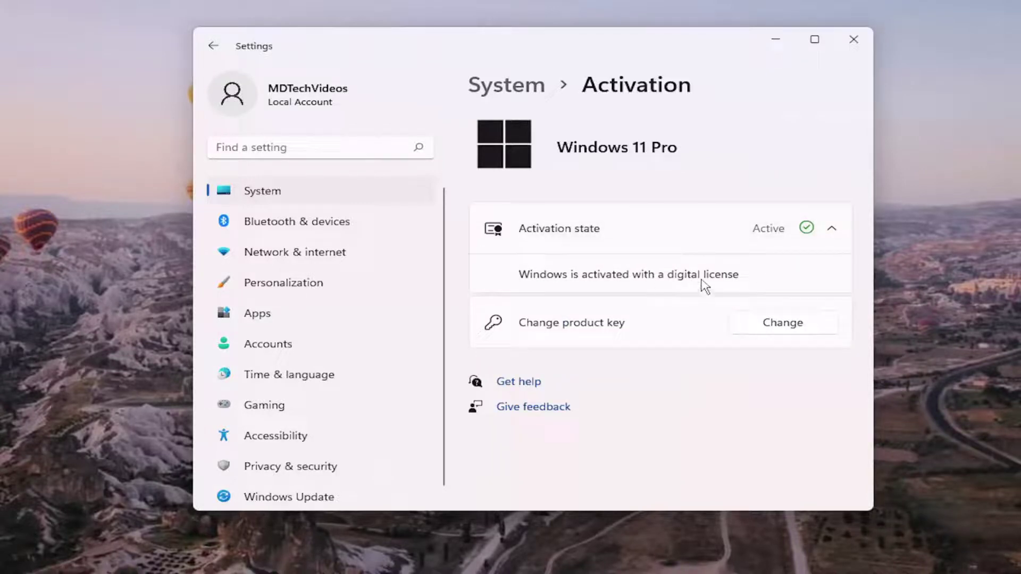
left_click(829, 230)
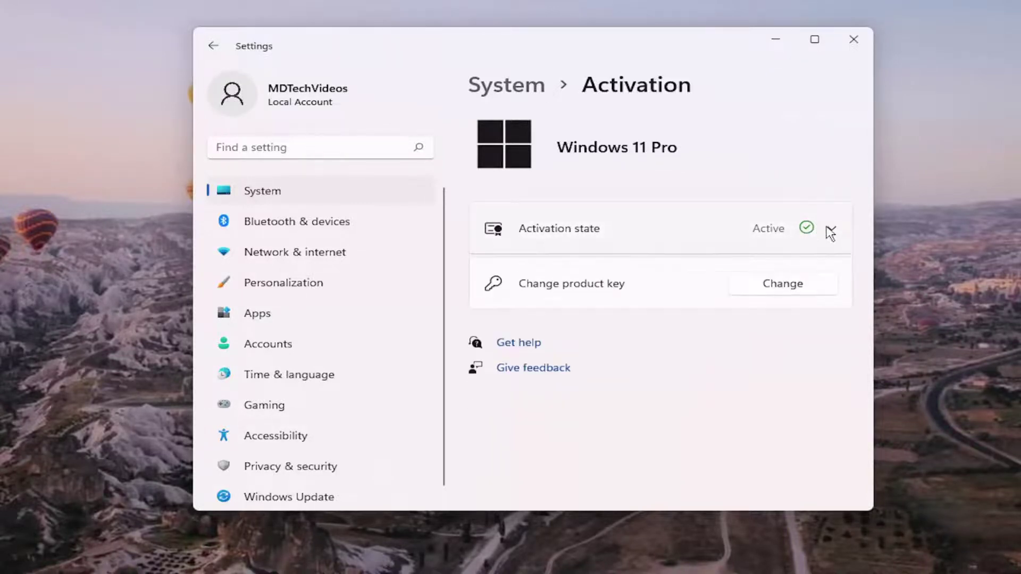
left_click(854, 40)
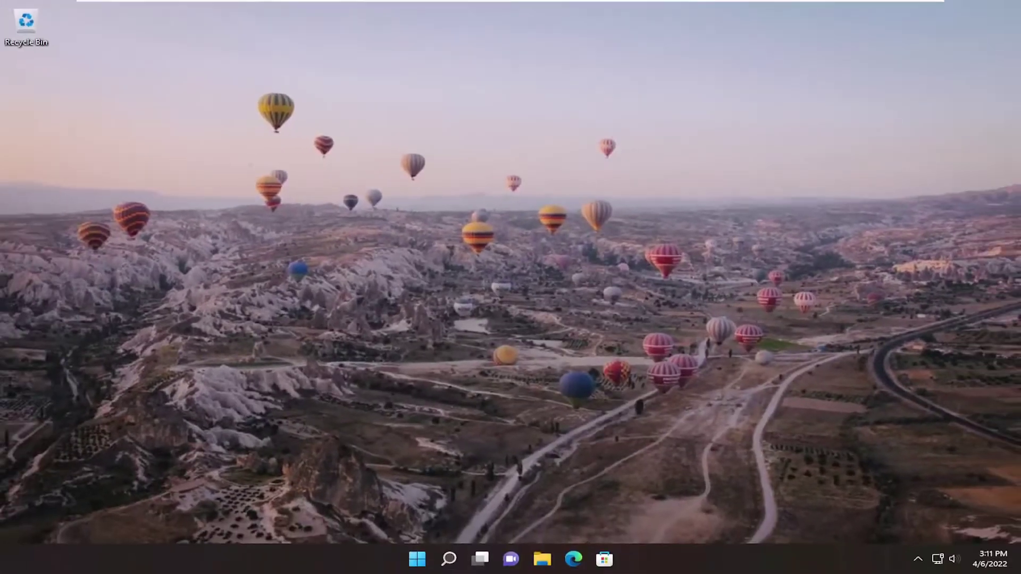